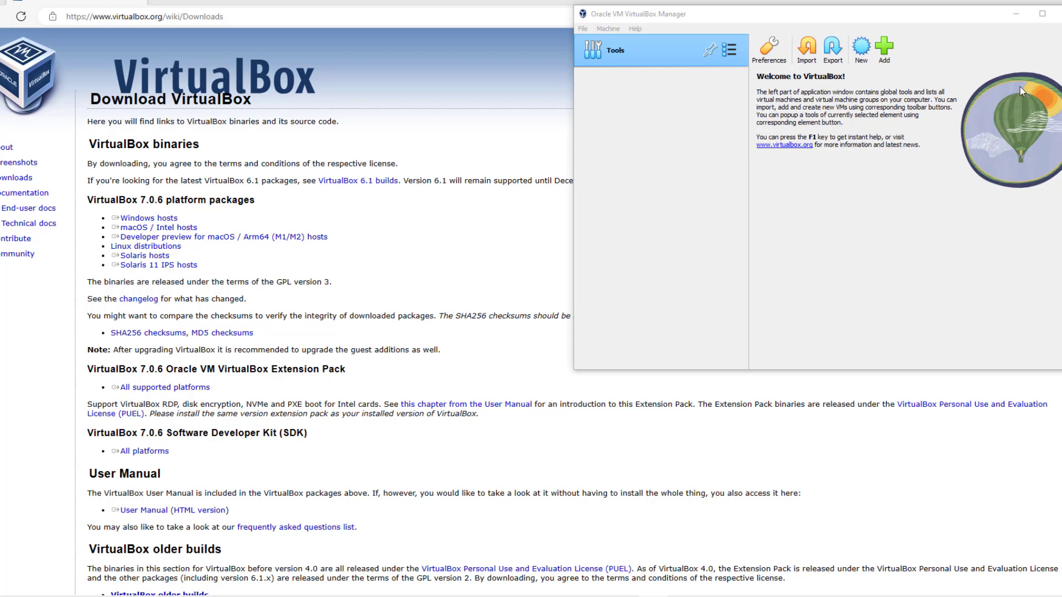
# Step: Choose CSI Linux 2023 OVAv2.ova in D:\IWC Dropbox\Projects\CSILinux\CSI Linux 2023 as the appliance to import and proceed to its settings
pyautogui.click(808, 56)
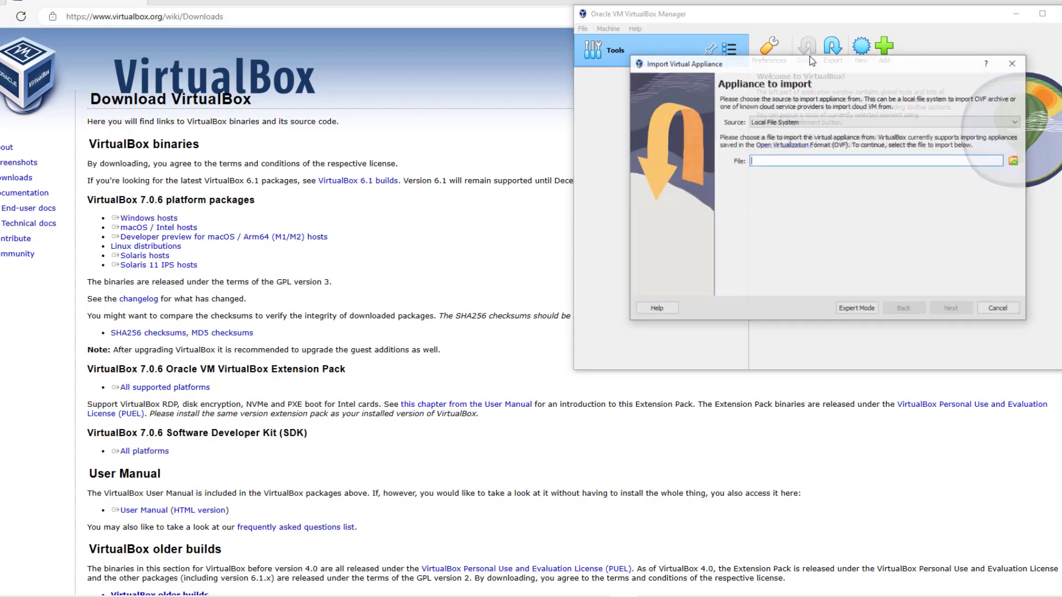
pyautogui.click(1014, 161)
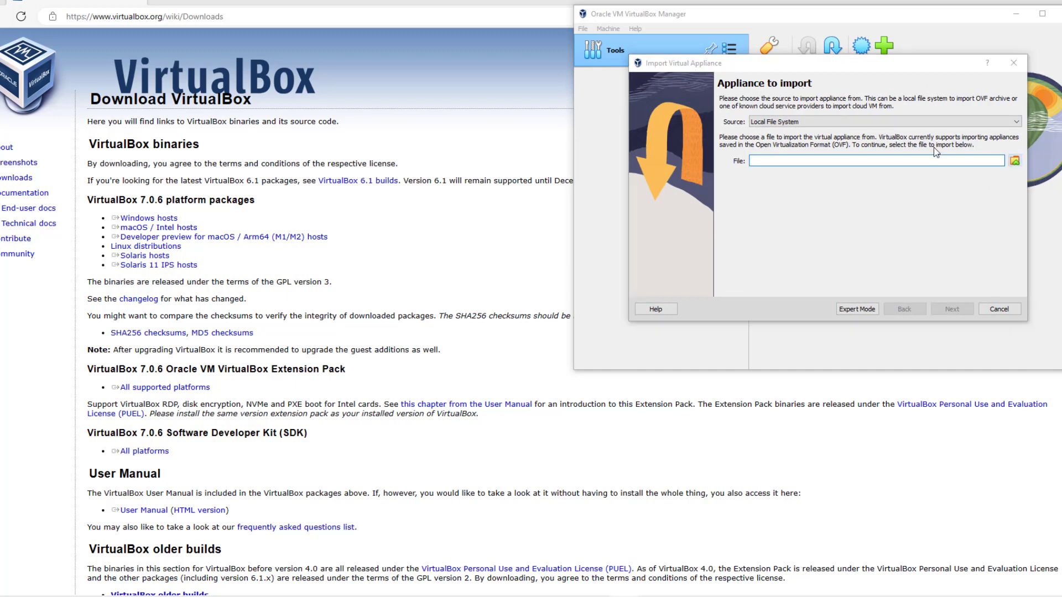
pyautogui.click(743, 103)
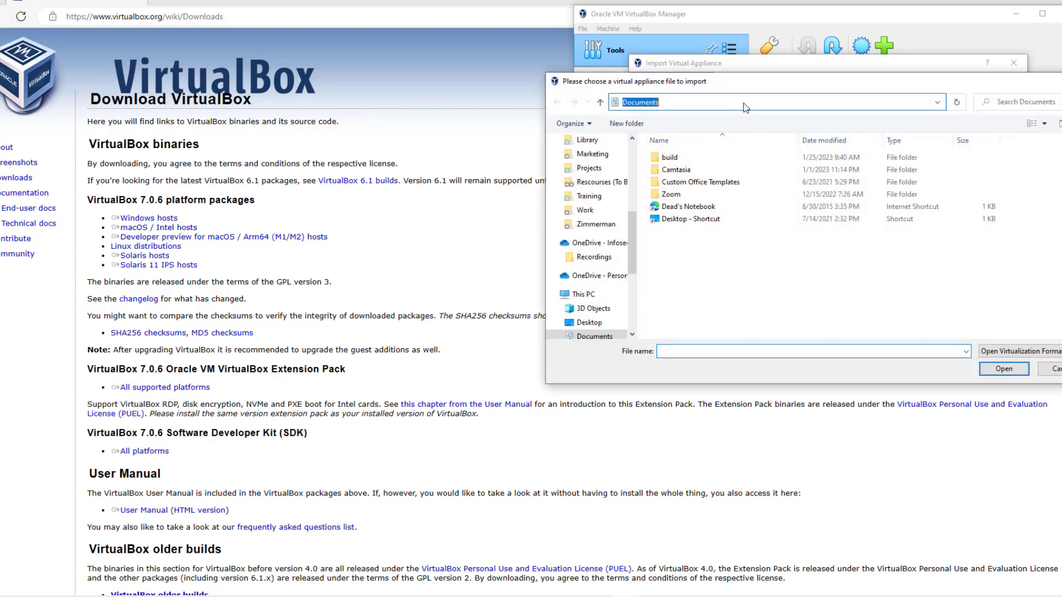
pyautogui.write('D:\\IWC Dropbox\\Projects\\CSILinux\\CSI Linux 2023')
pyautogui.press('Return')
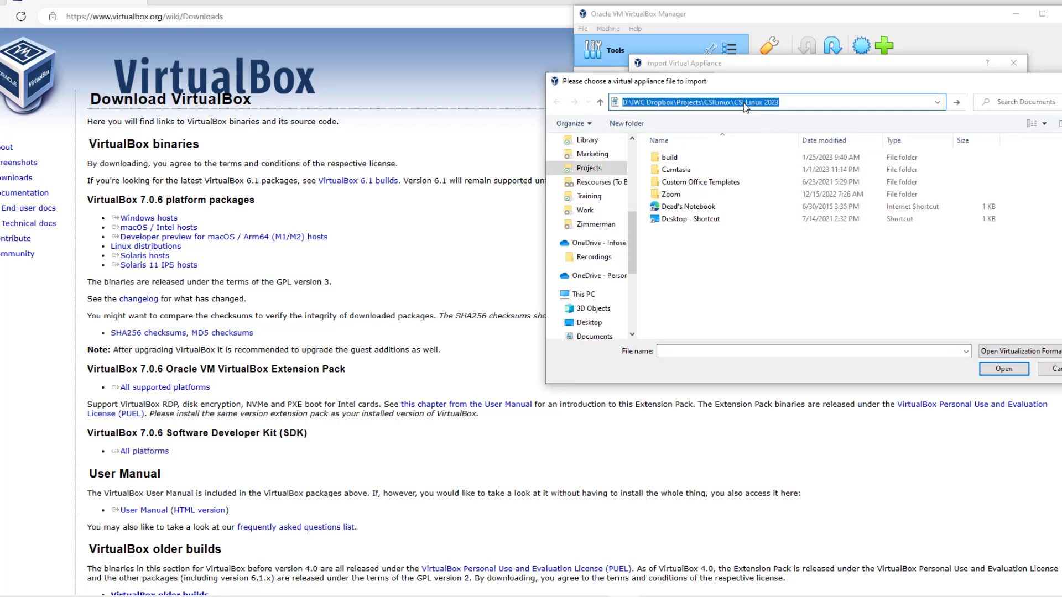
pyautogui.doubleClick(713, 160)
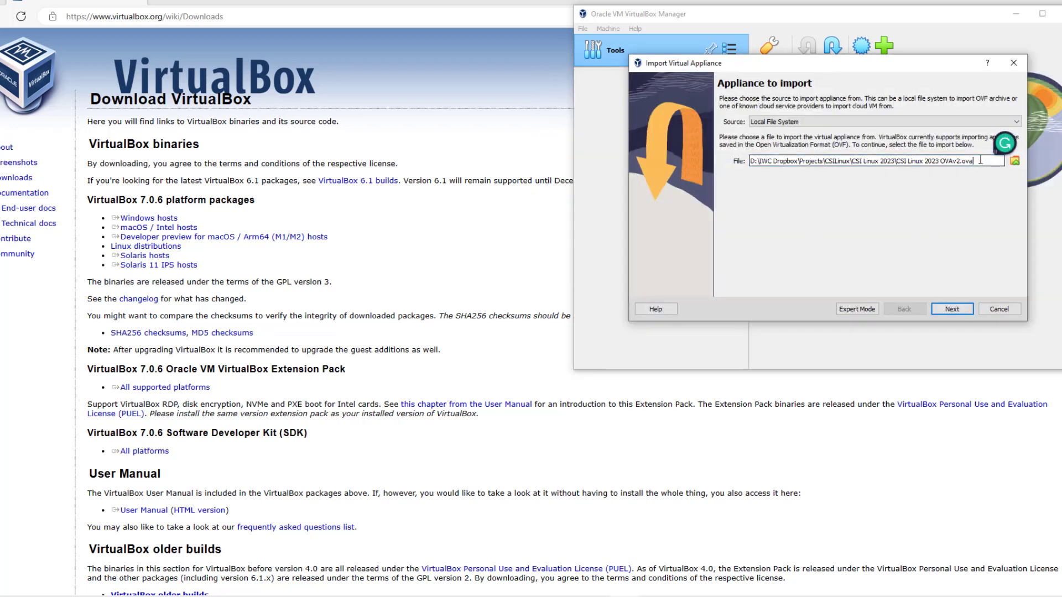
pyautogui.moveTo(980, 161)
pyautogui.mouseDown()
pyautogui.moveTo(741, 161)
pyautogui.moveTo(973, 178)
pyautogui.mouseUp()
pyautogui.click(949, 309)
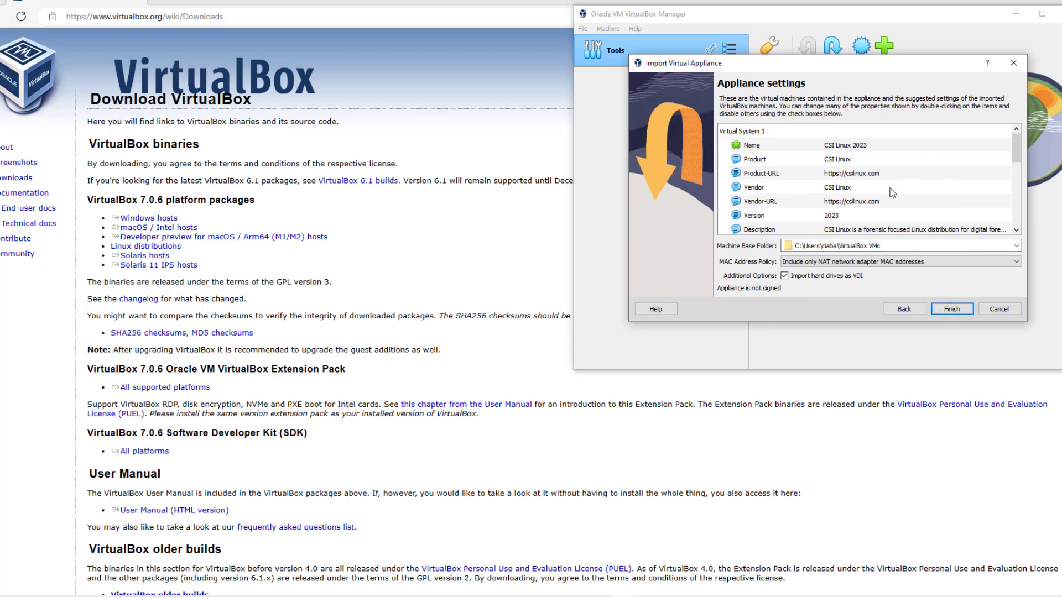
# Step: Set the appliance's machine base folder to G:\VirtualBox VMs and run the import
pyautogui.click(839, 246)
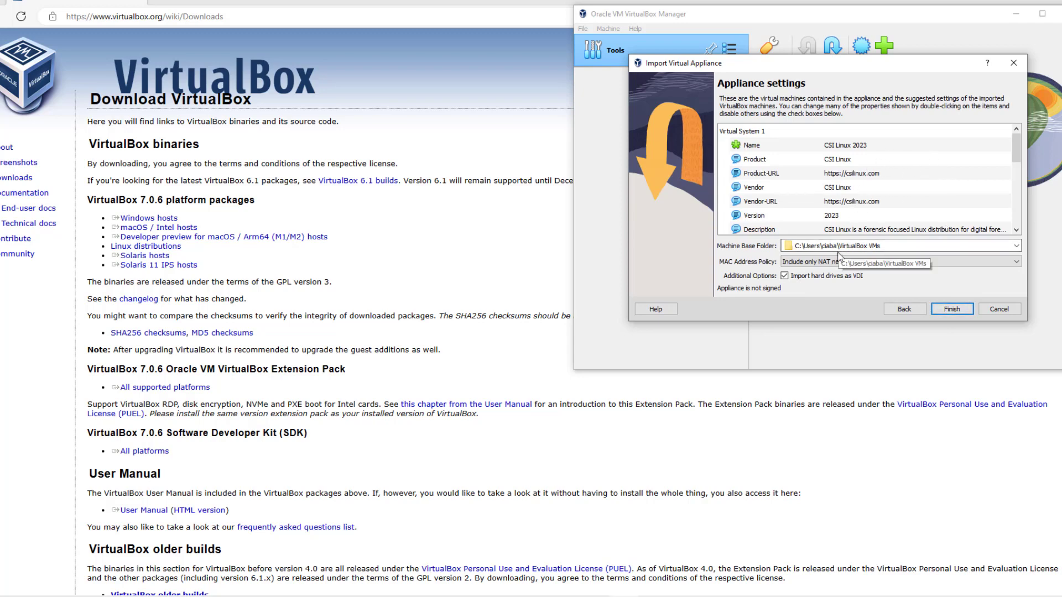
pyautogui.moveTo(826, 247); pyautogui.dragTo(722, 247)
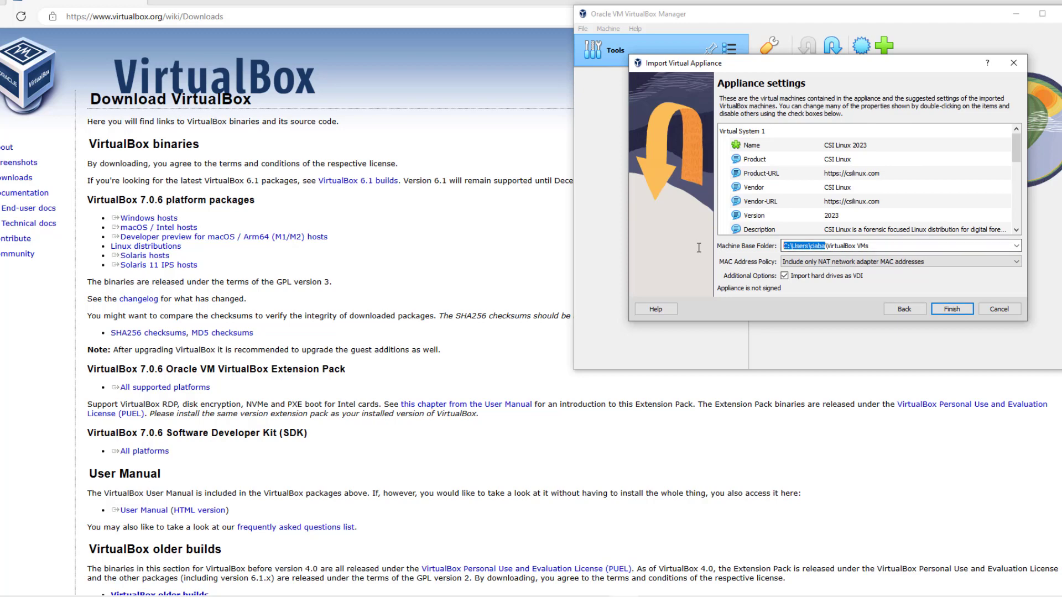
pyautogui.write('G')
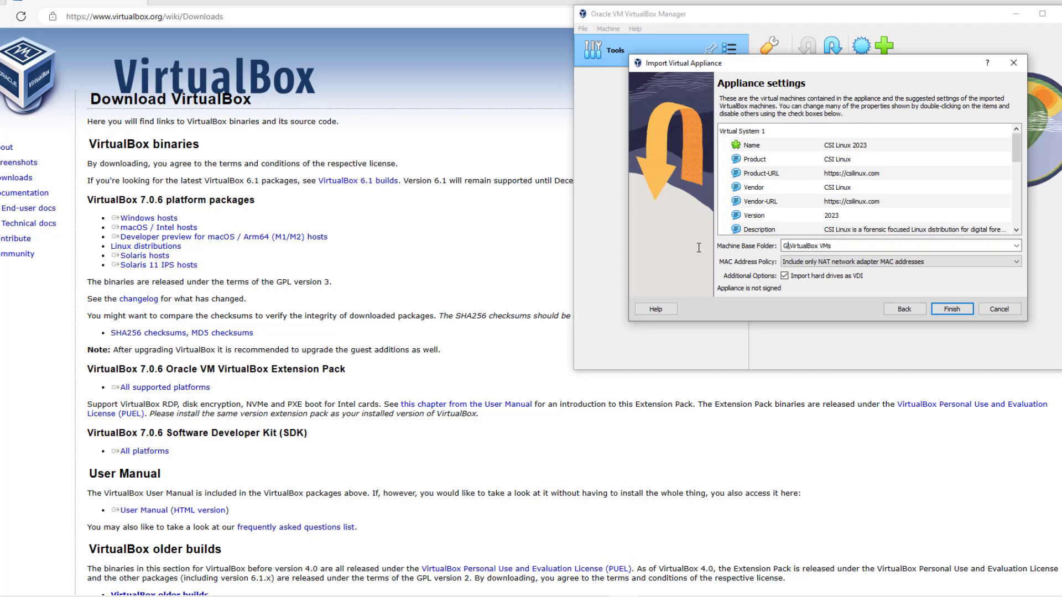
pyautogui.write(':')
pyautogui.click(951, 309)
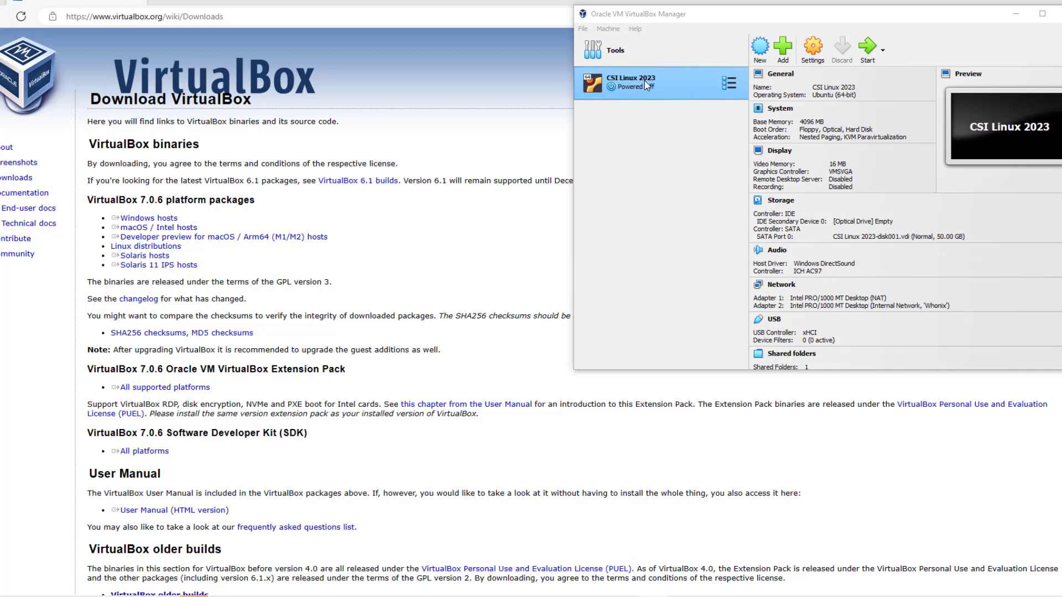
# Step: Review the USB controller and the devices available as filters in the CSI Linux 2023 settings, leaving without saving
pyautogui.click(817, 56)
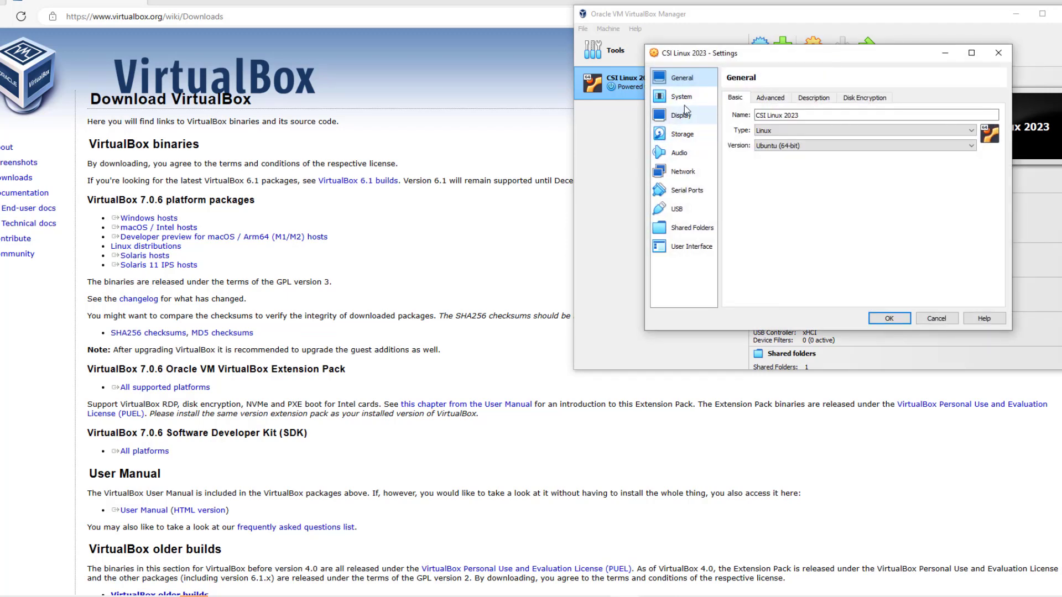
pyautogui.click(683, 212)
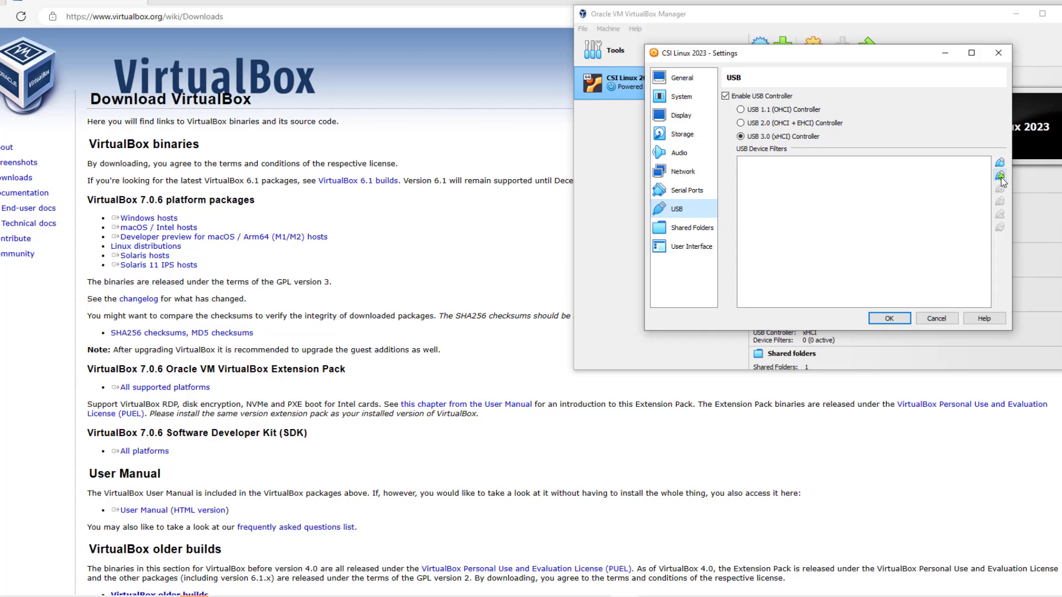
pyautogui.click(1000, 176)
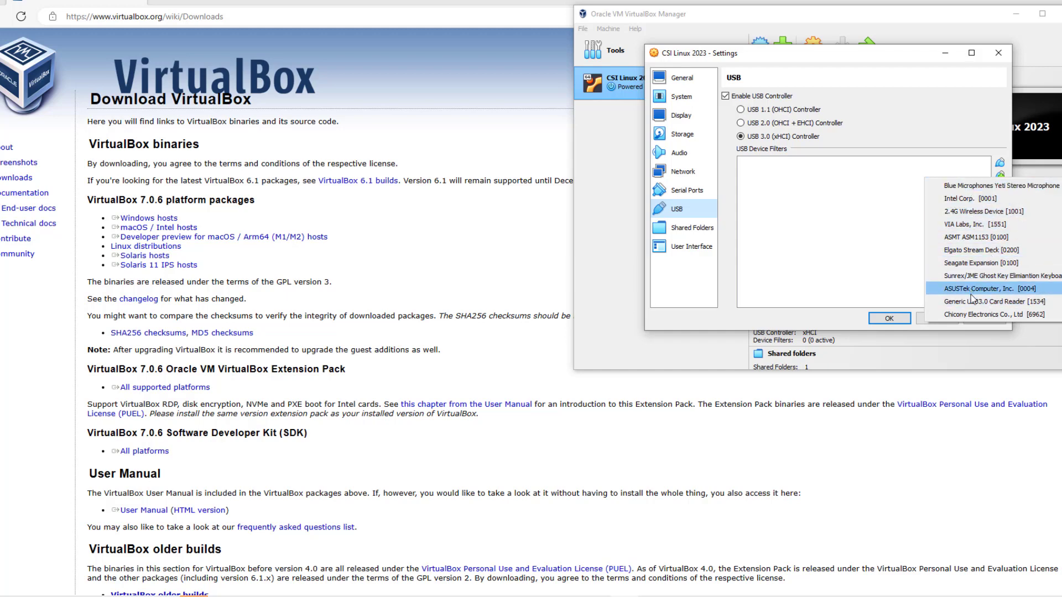
pyautogui.click(824, 225)
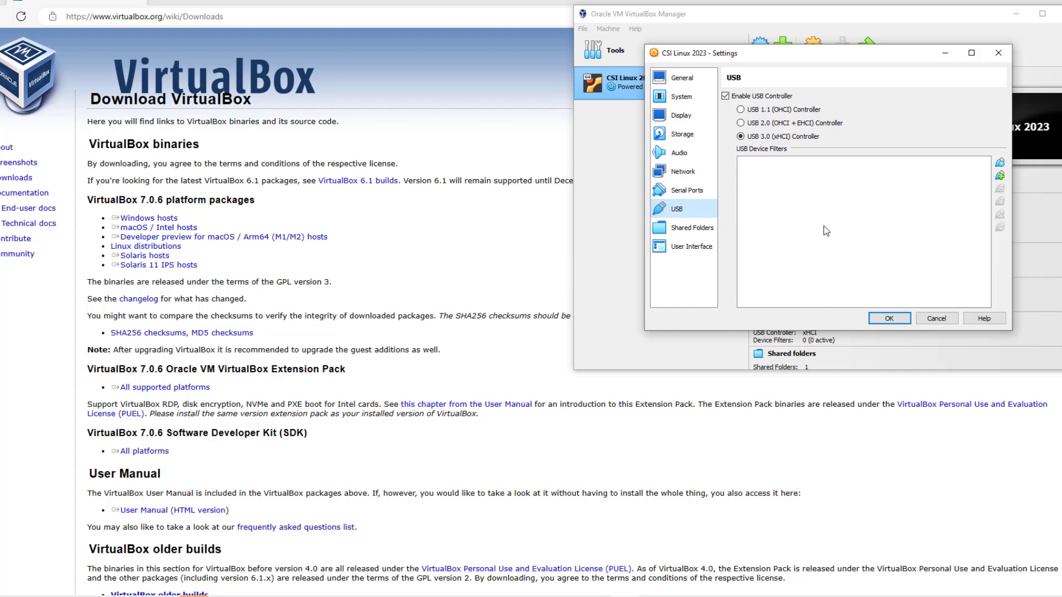
pyautogui.click(936, 318)
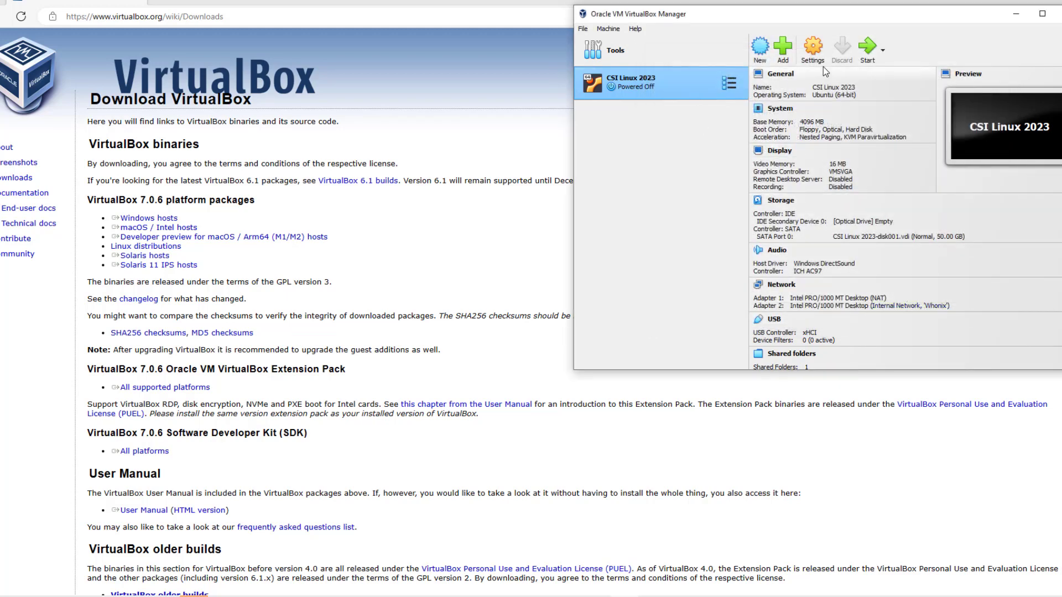
# Step: Start the CSI Linux 2023 virtual machine and reposition its window on the screen
pyautogui.click(869, 52)
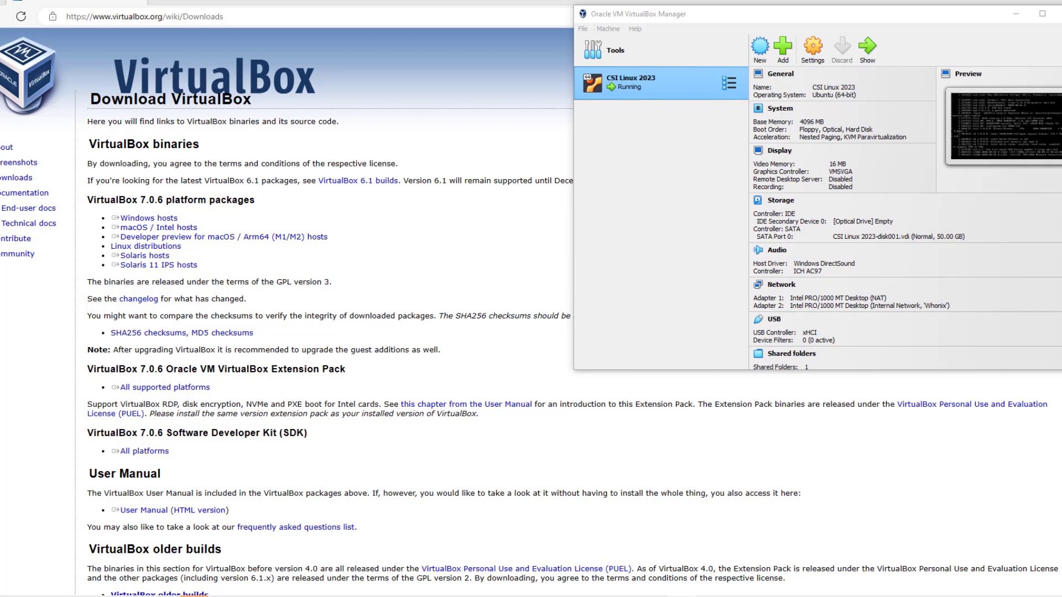
pyautogui.moveTo(515, 596); pyautogui.dragTo(749, 408)
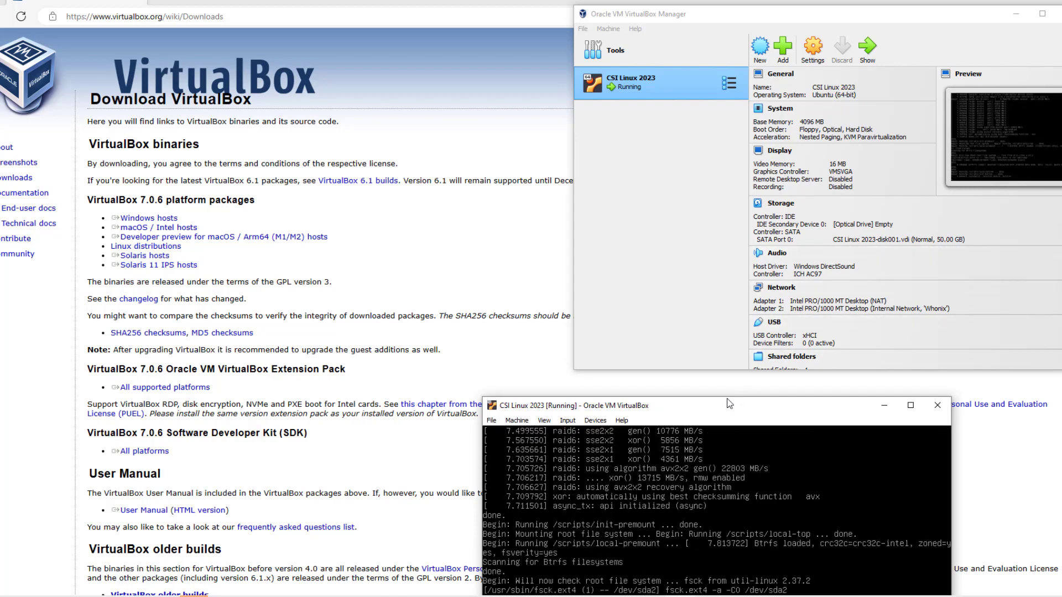
pyautogui.moveTo(736, 406); pyautogui.dragTo(325, 59)
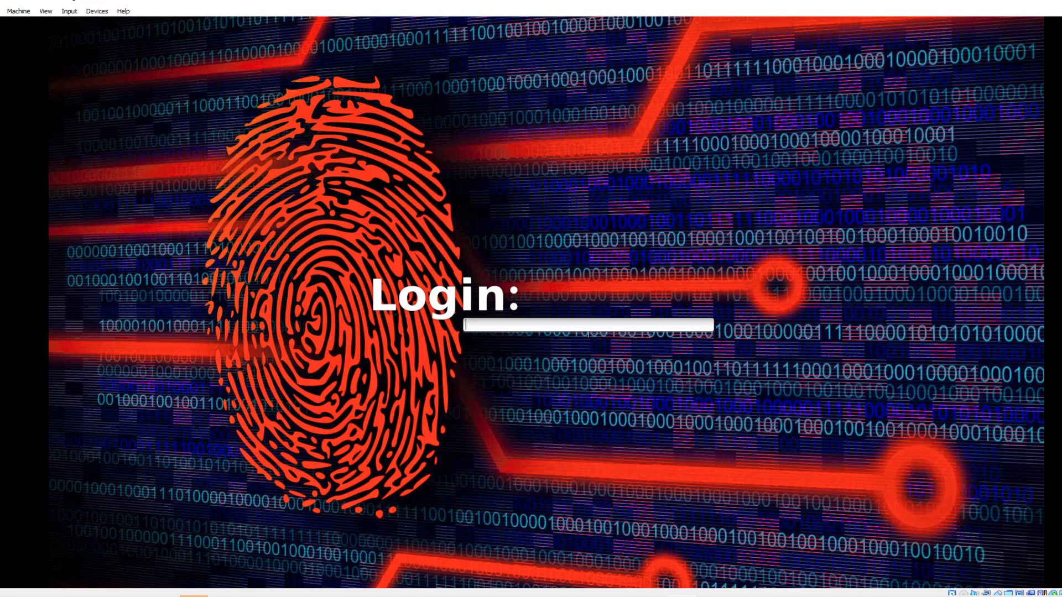
# Step: Log in to CSI Linux with the account password and move the virtual machine window fully into view
pyautogui.write('***')
pyautogui.press('Return')
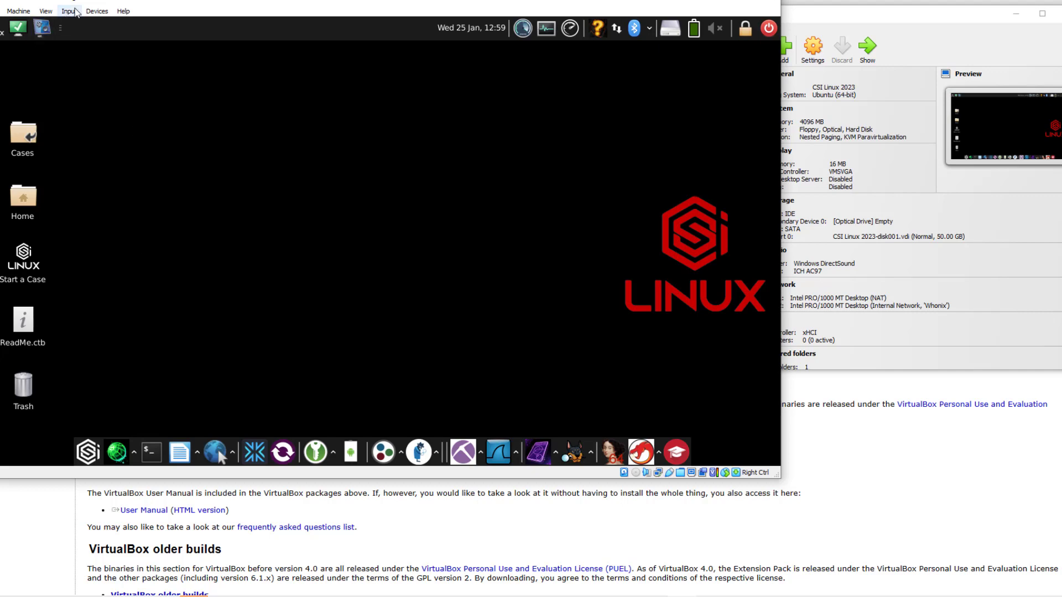
pyautogui.moveTo(127, 2); pyautogui.dragTo(147, 26)
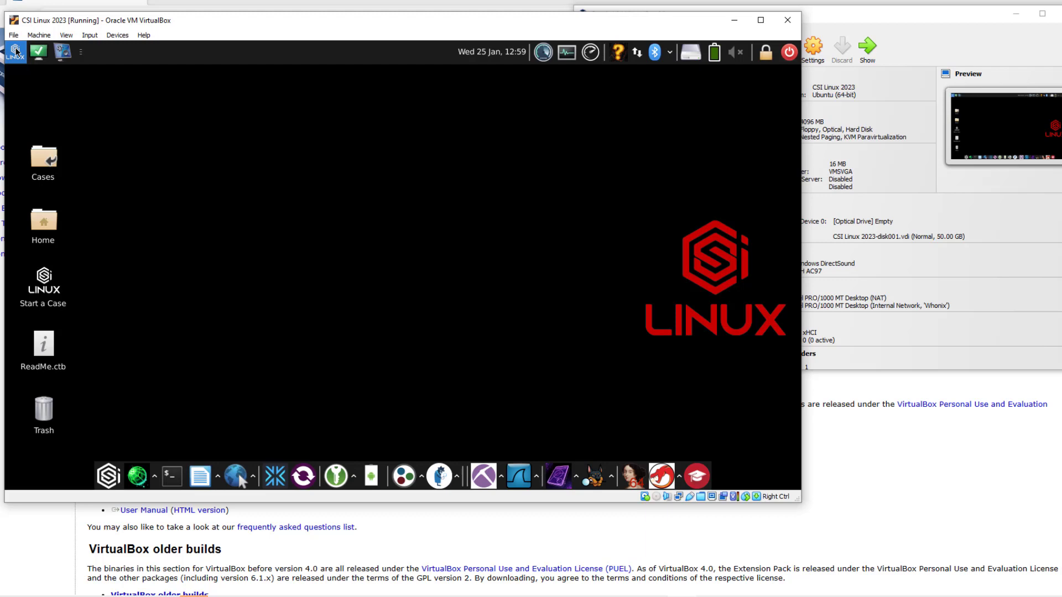
# Step: Examine the CSI Linux application categories, including Settings, Development, Graphics, Internet, Multimedia, Office and System
pyautogui.click(19, 56)
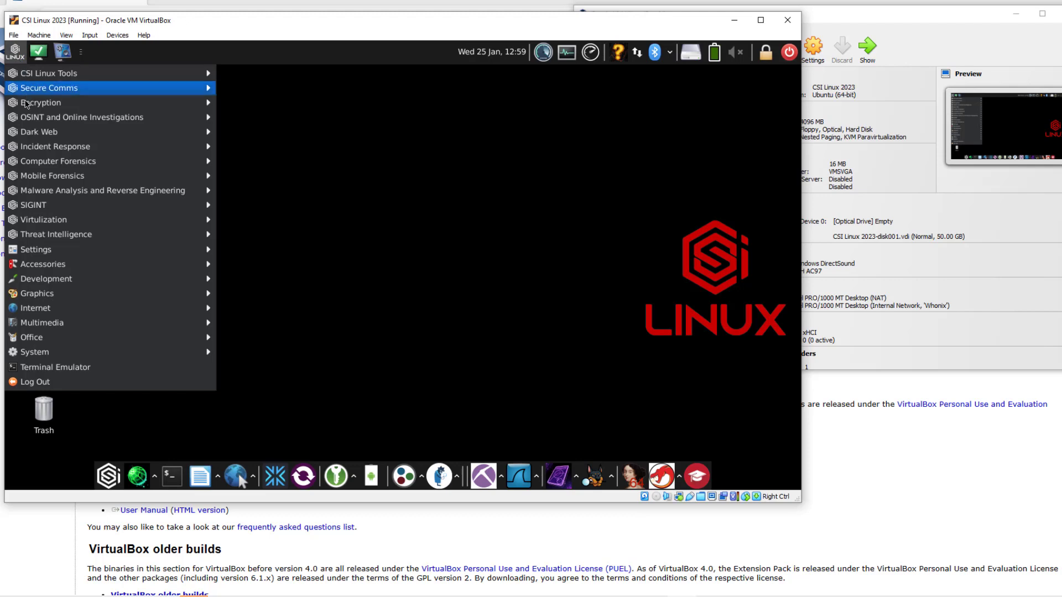
pyautogui.moveTo(44, 239)
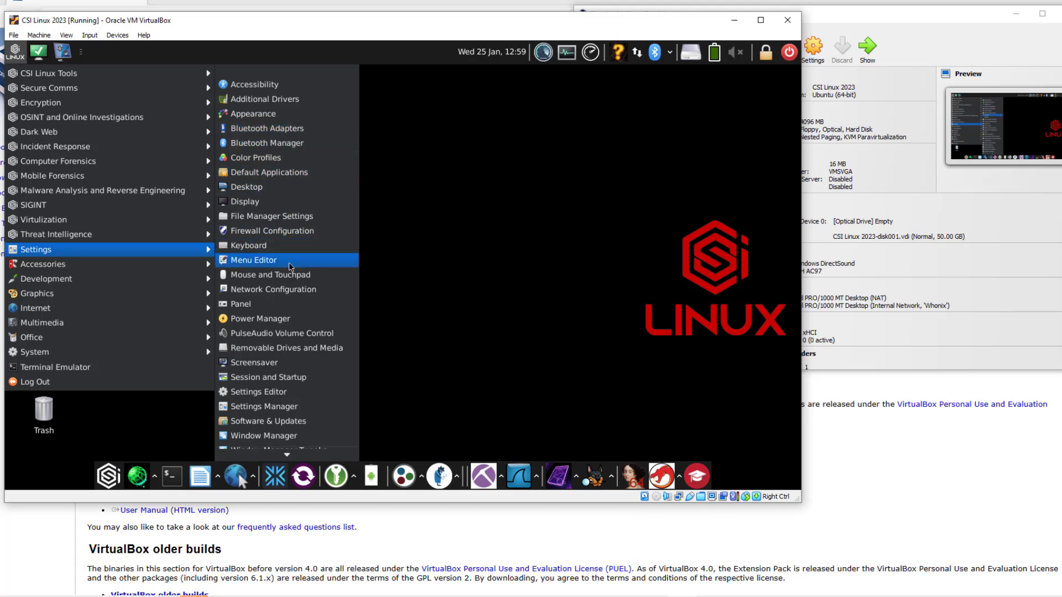
pyautogui.scroll(-2, 276, 370)
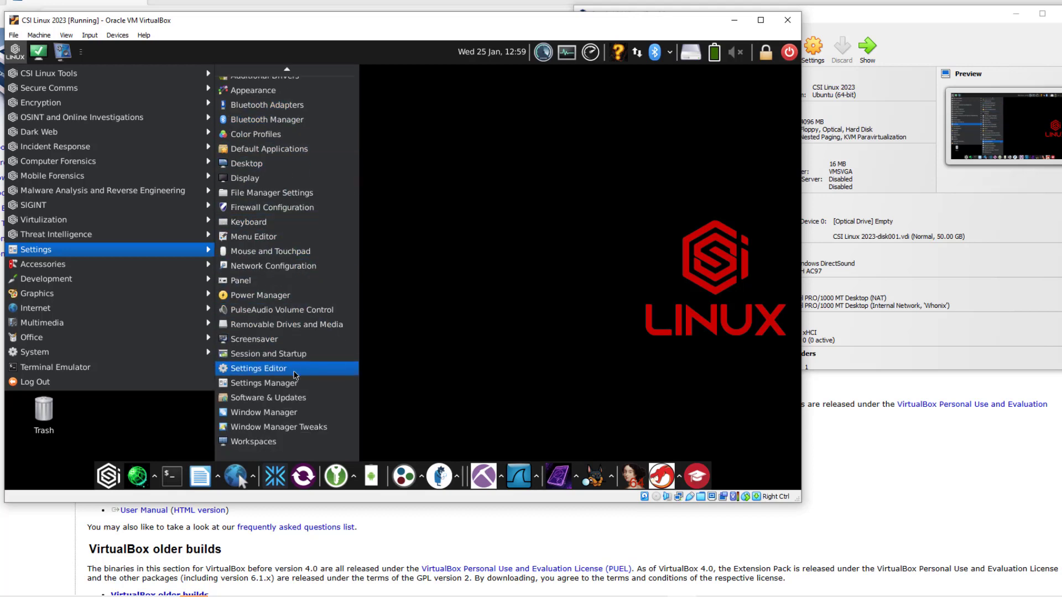
pyautogui.moveTo(47, 278)
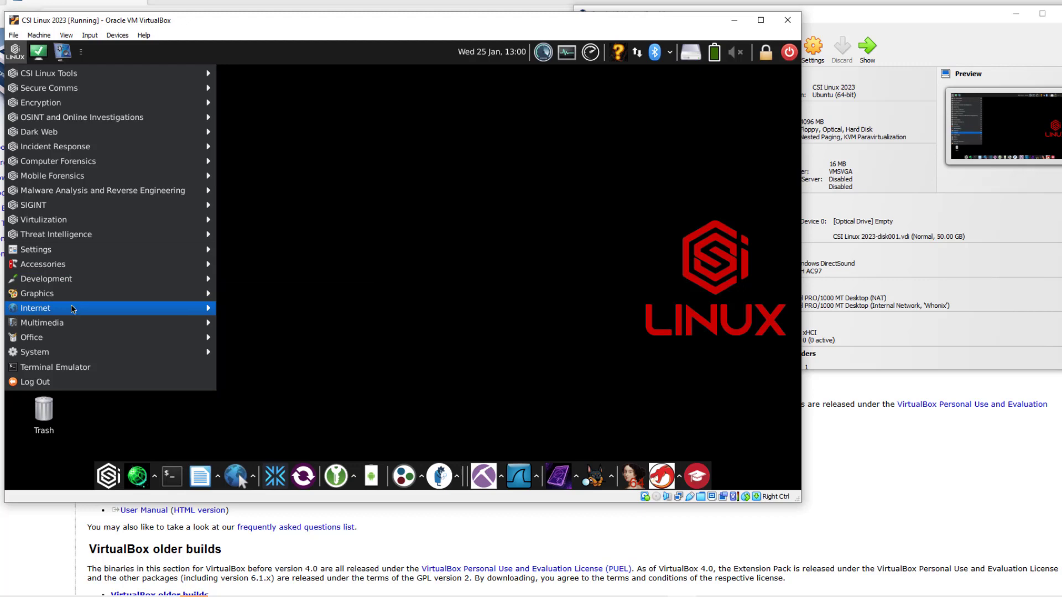
pyautogui.moveTo(67, 296)
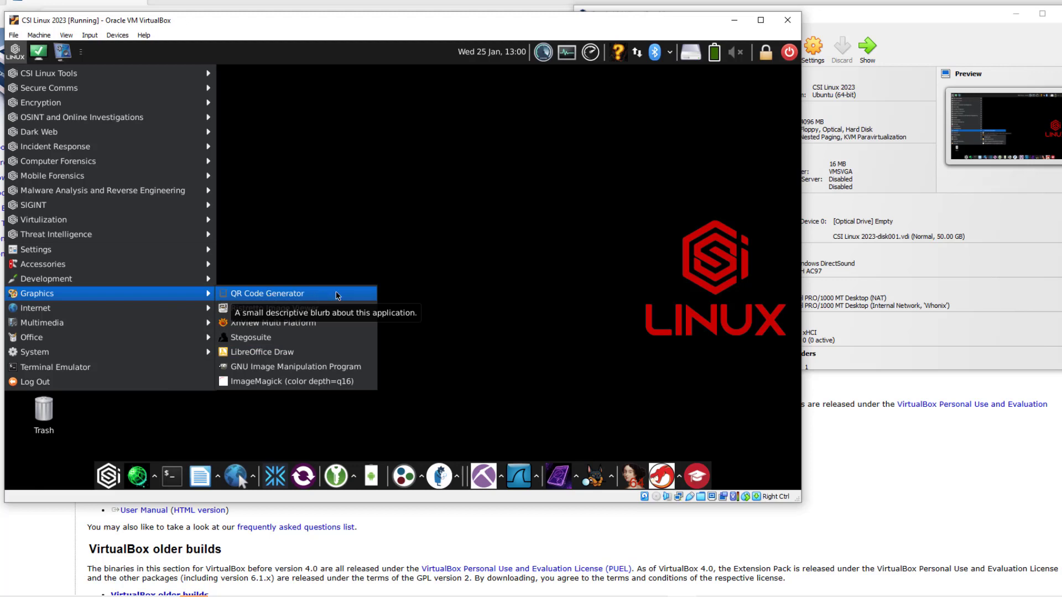
pyautogui.moveTo(127, 308)
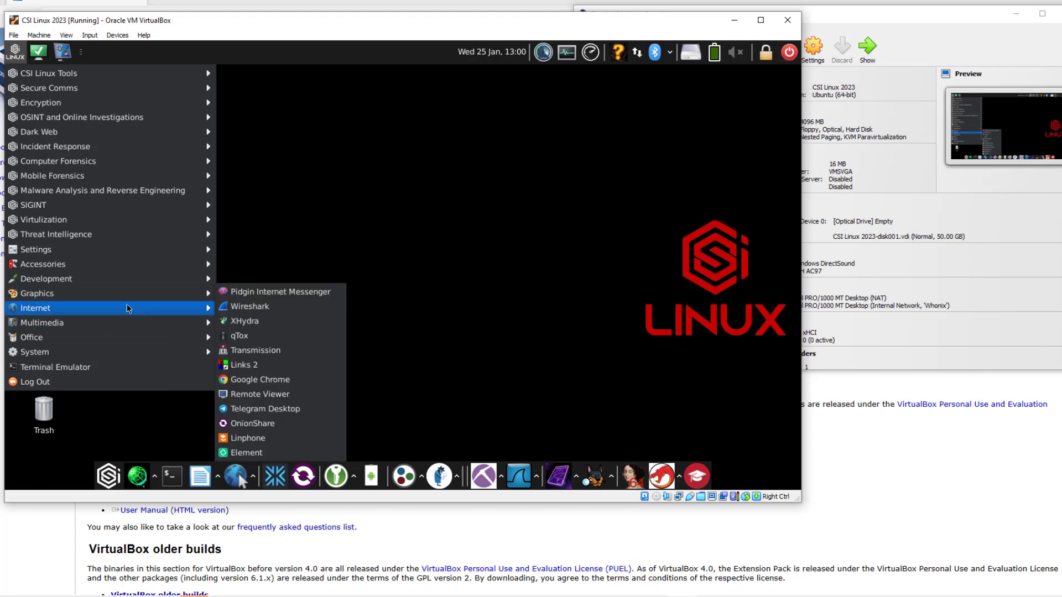
pyautogui.moveTo(113, 326)
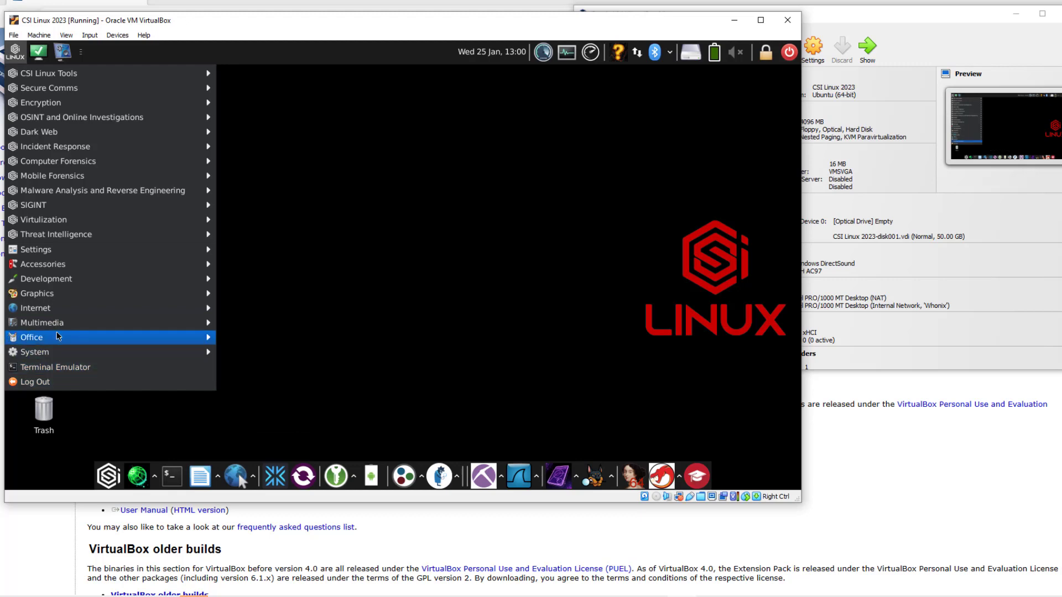
pyautogui.moveTo(59, 337)
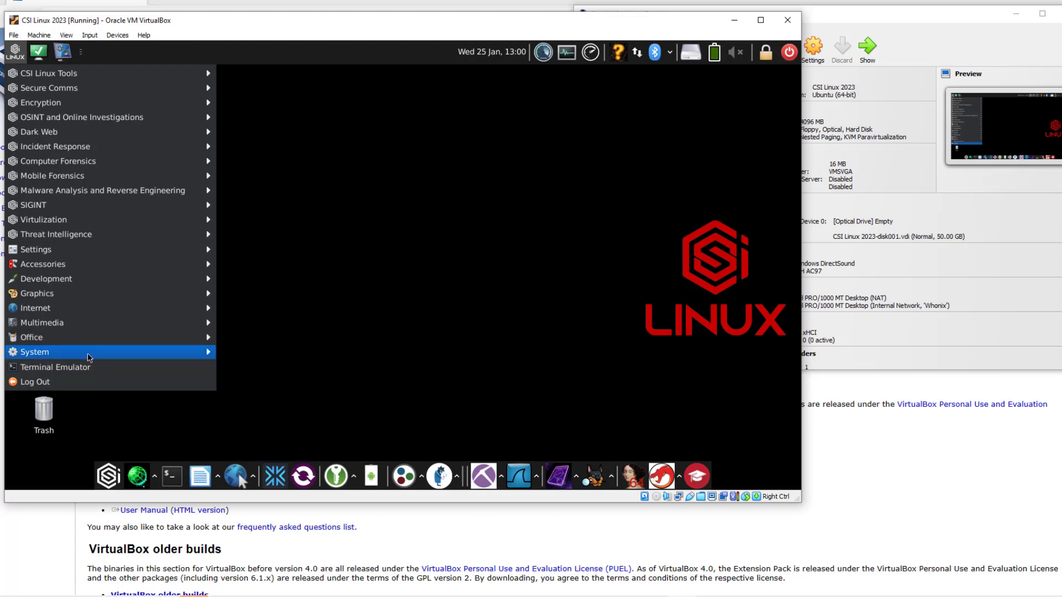
pyautogui.moveTo(85, 354)
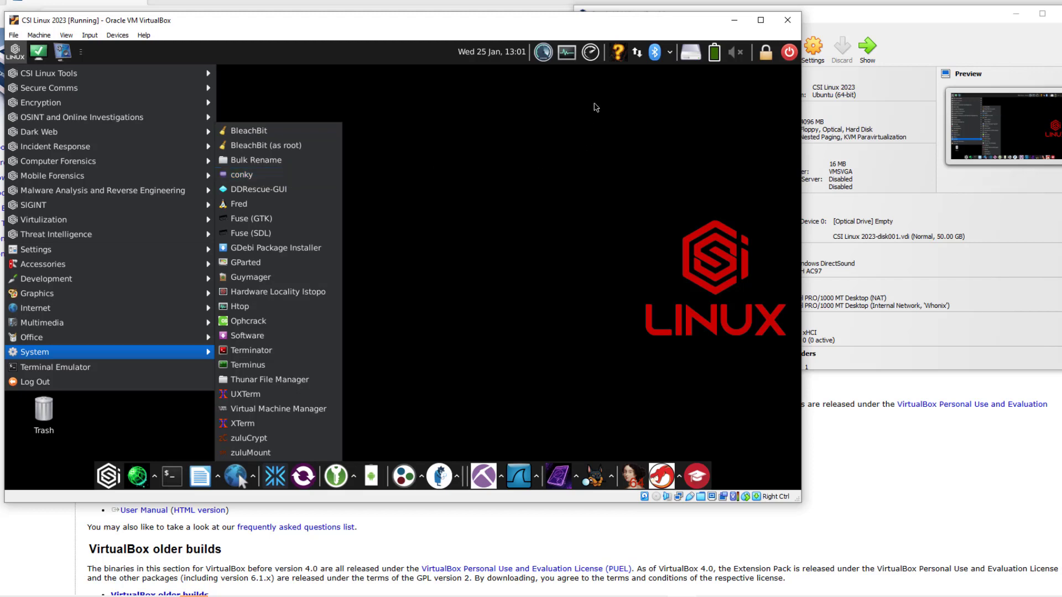
# Step: Maximize the virtual machine window and close both BpyTOP monitor windows after launching the tool
pyautogui.click(595, 56)
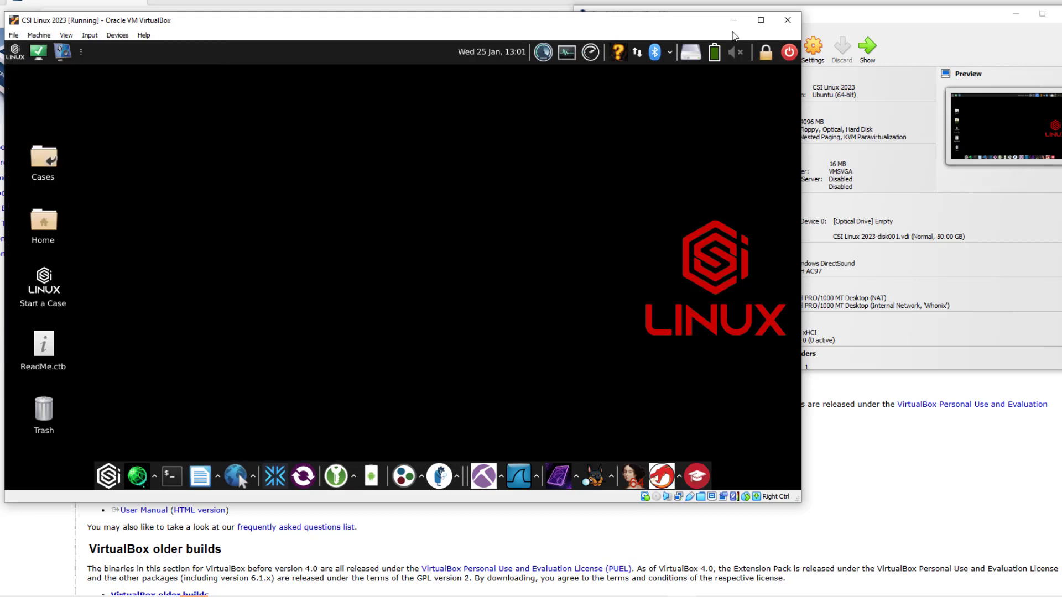
pyautogui.click(755, 23)
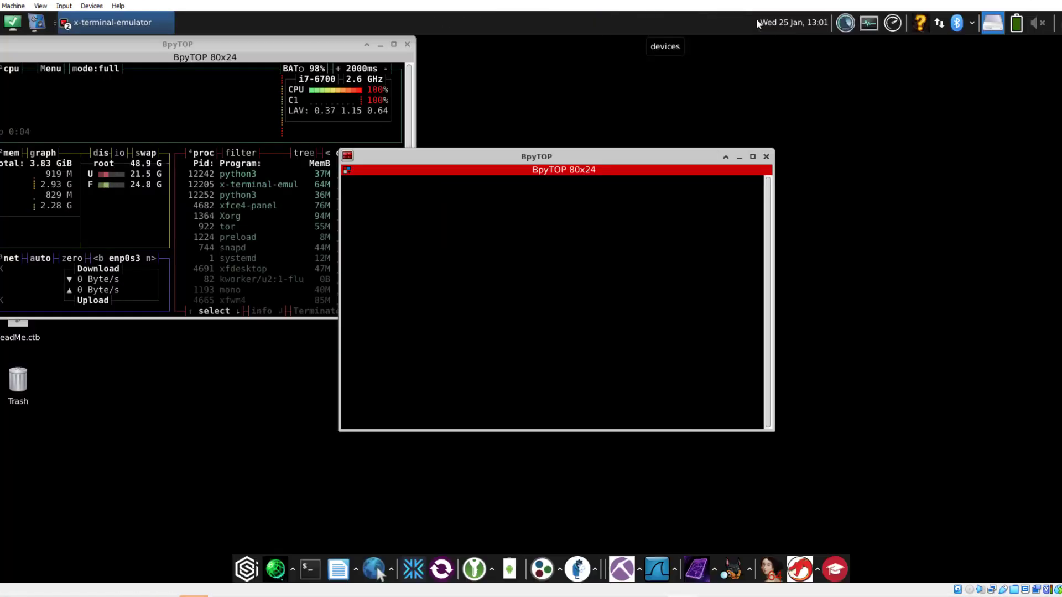
pyautogui.click(769, 158)
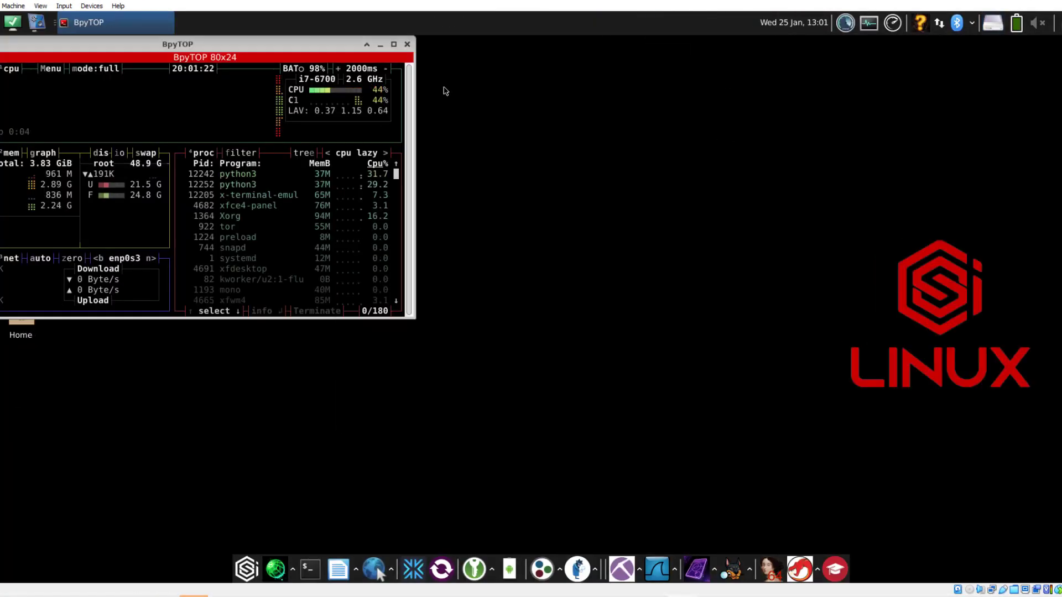
pyautogui.click(407, 45)
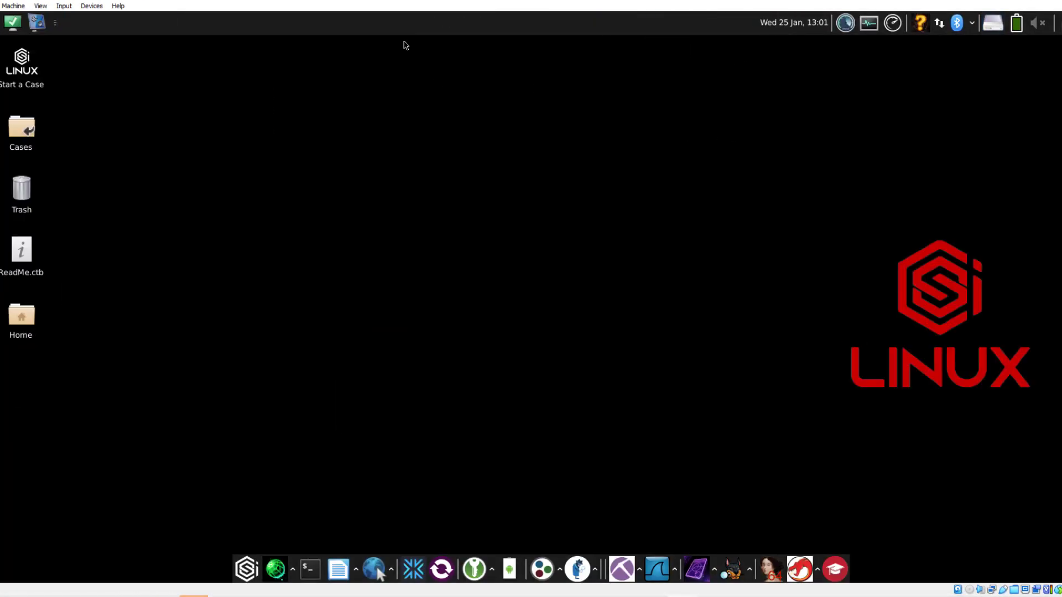
# Step: Turn on the system information overlay on the CSI Linux desktop
pyautogui.click(868, 25)
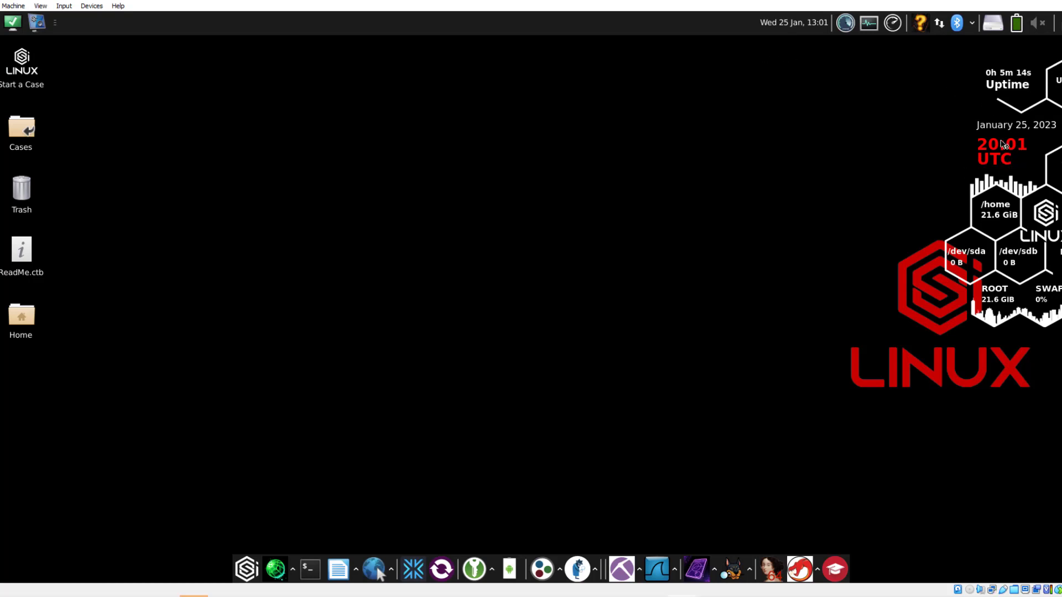
# Step: Check the time zone, layout and format settings in the desktop clock's properties and close them
pyautogui.rightClick(799, 29)
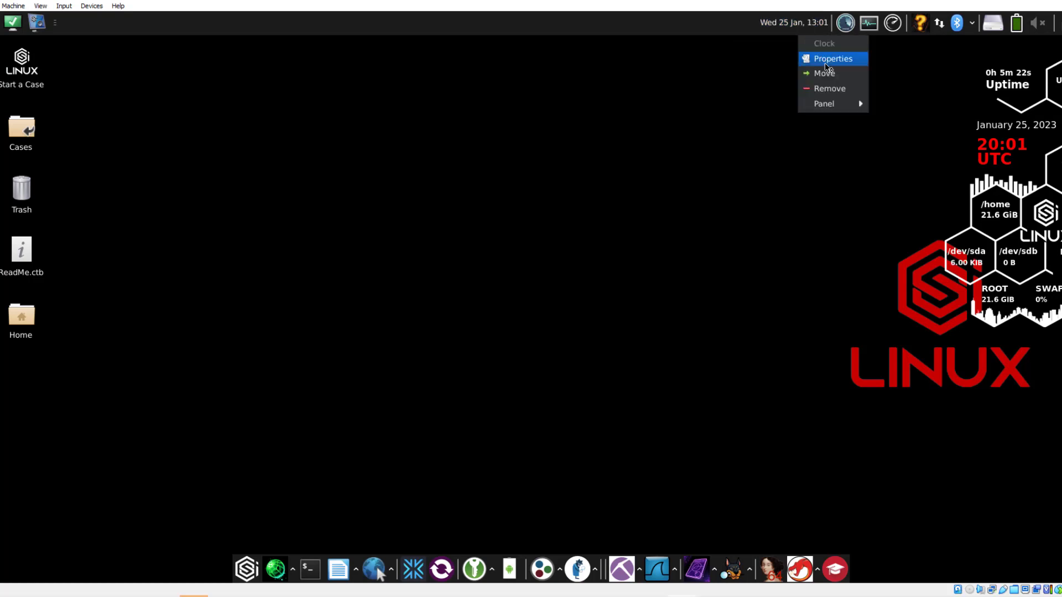
pyautogui.click(825, 67)
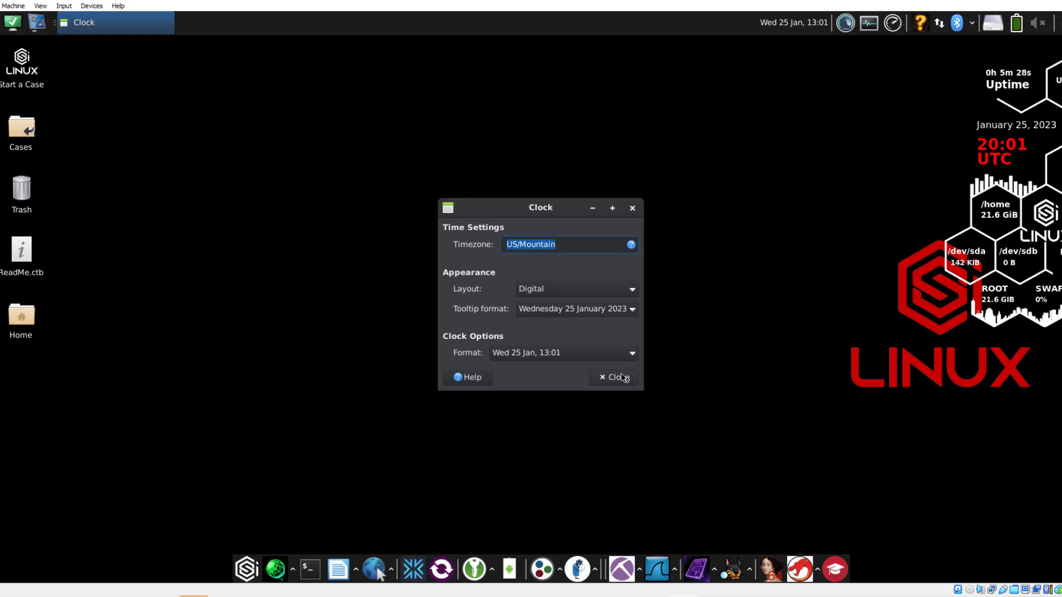
pyautogui.click(612, 376)
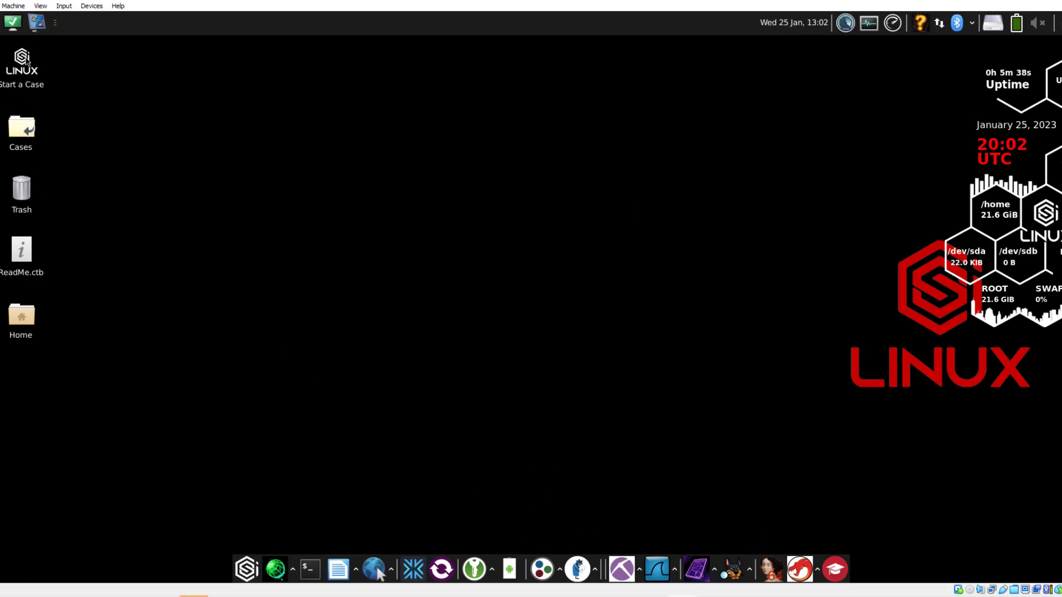
# Step: Open the Start a Case tool from the desktop to view its case management window, and exit it
pyautogui.moveTo(26, 61)
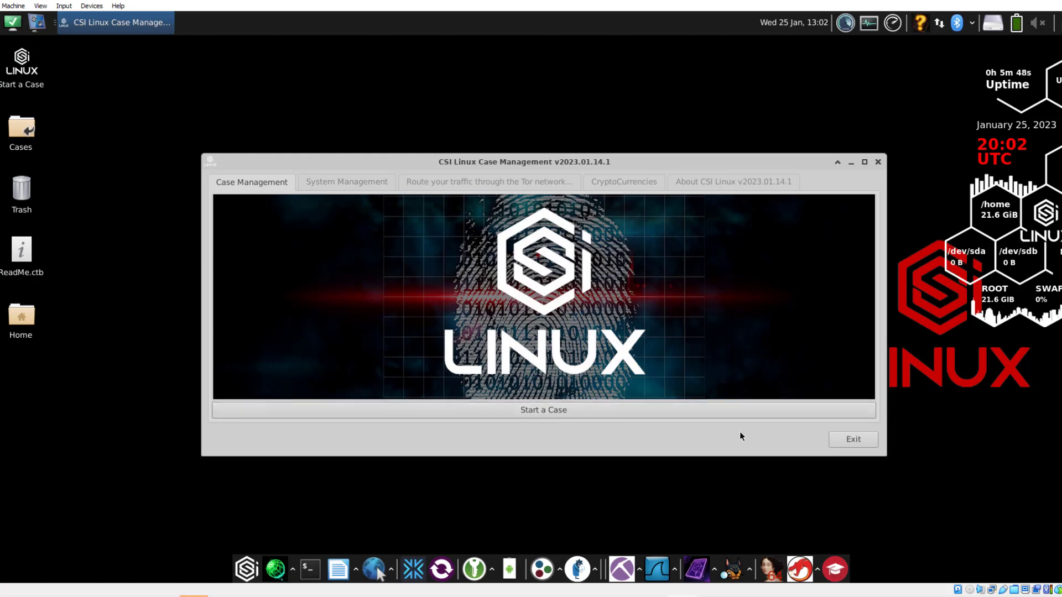
pyautogui.click(863, 442)
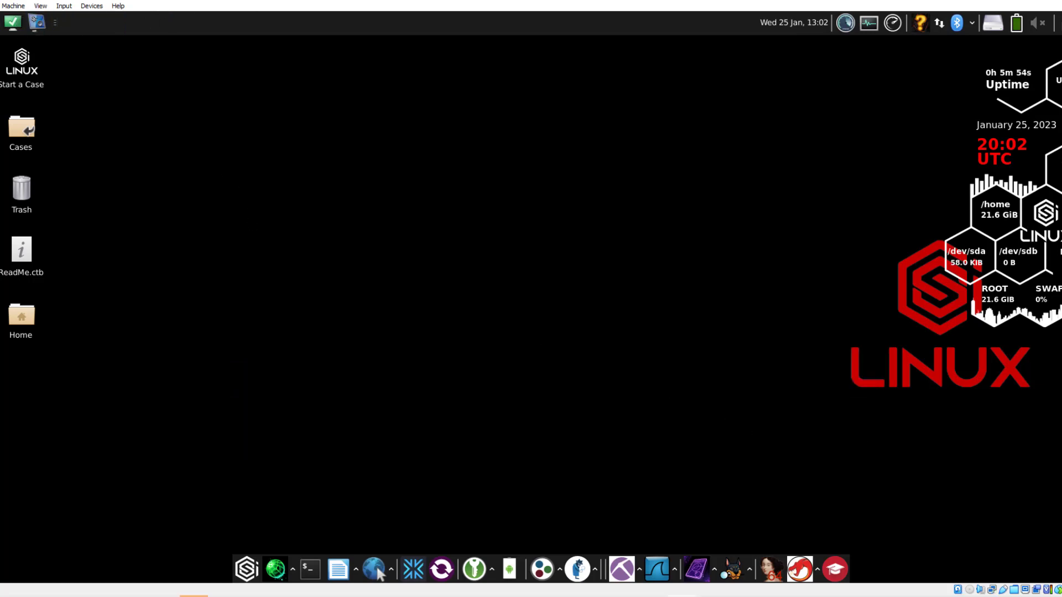
# Step: Restore the virtual machine window from its maximized state and examine the CSI Linux Tools application category
pyautogui.moveTo(87, 2); pyautogui.dragTo(87, 40)
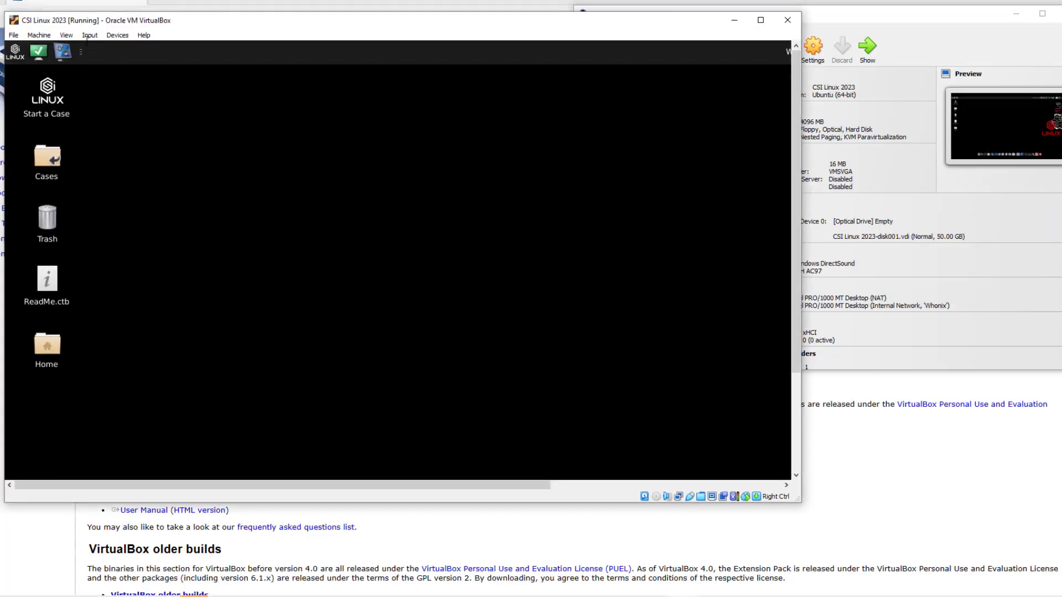
pyautogui.click(16, 52)
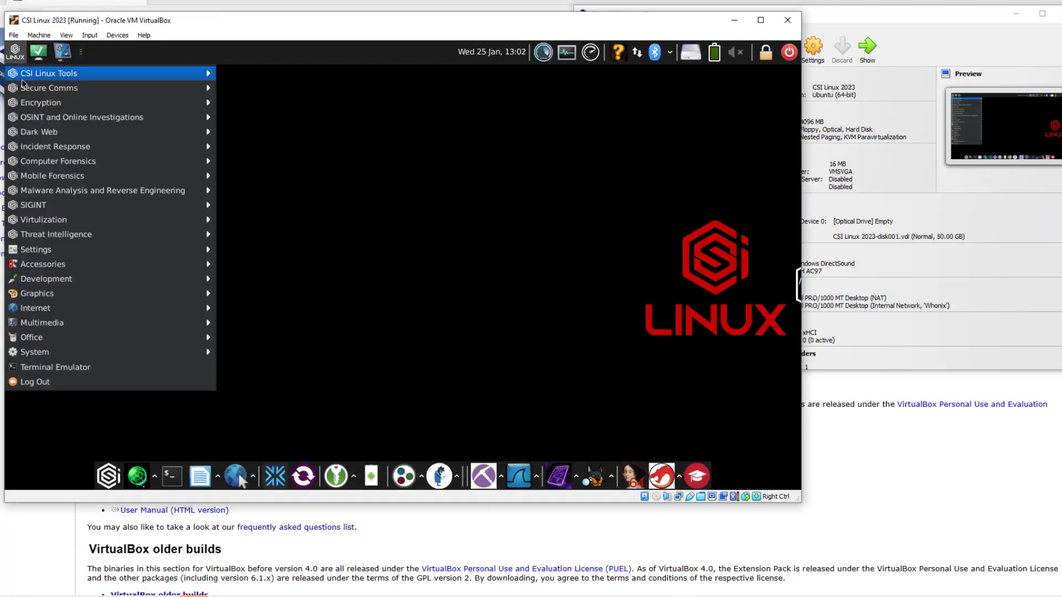
pyautogui.moveTo(29, 78)
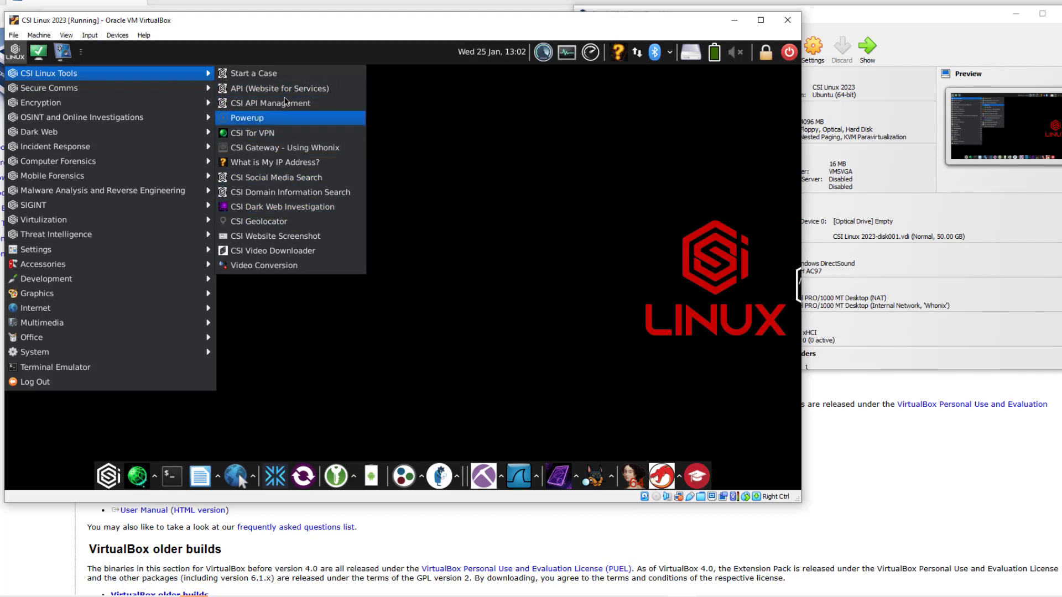
pyautogui.click(480, 160)
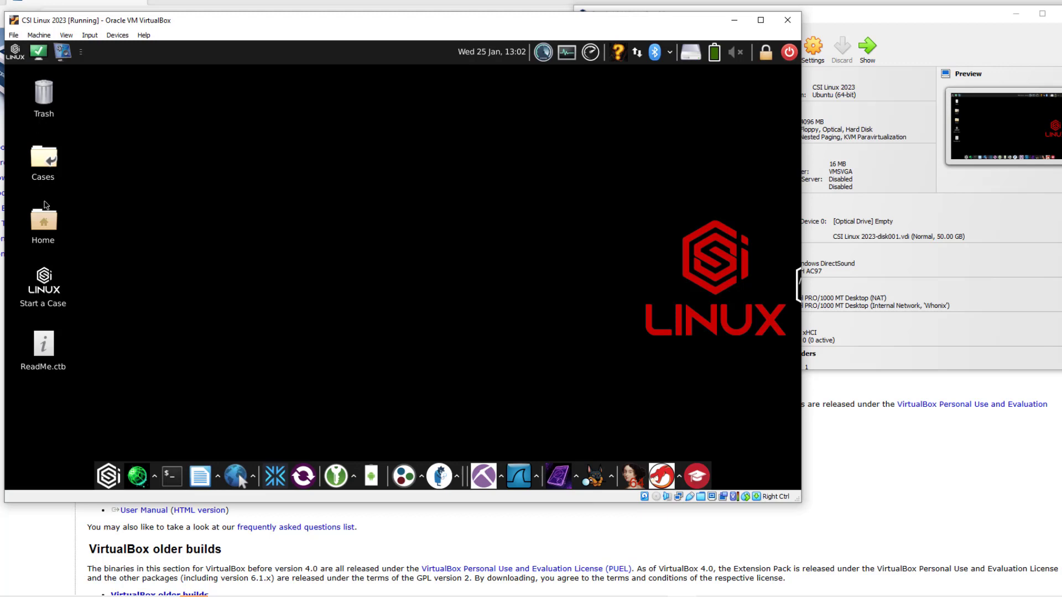
# Step: Launch Start a Case and open the CSI Linux Management options under System Management
pyautogui.click(41, 297)
pyautogui.doubleClick(41, 297)
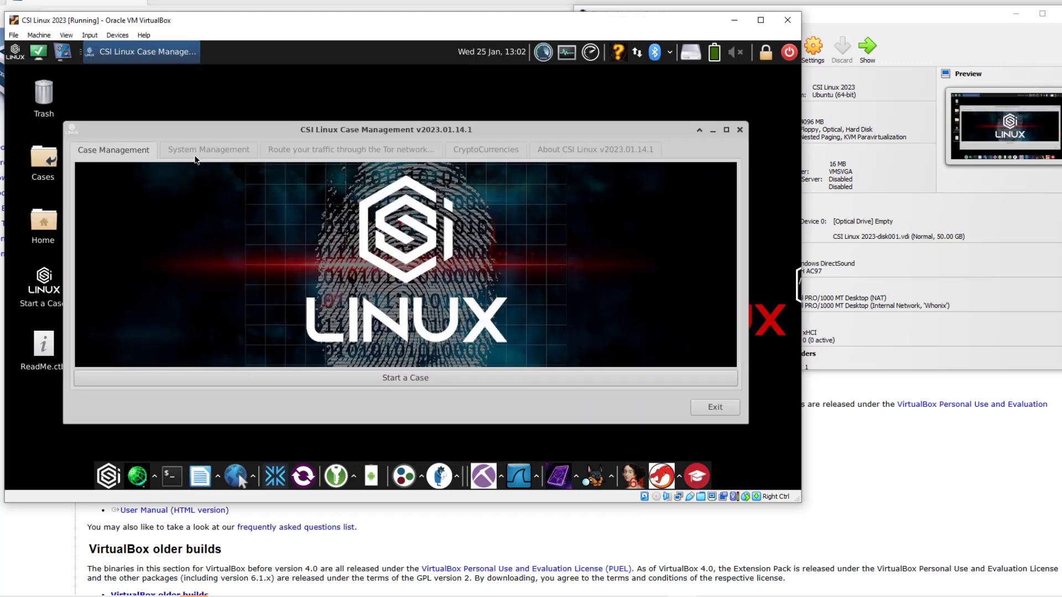
pyautogui.click(195, 158)
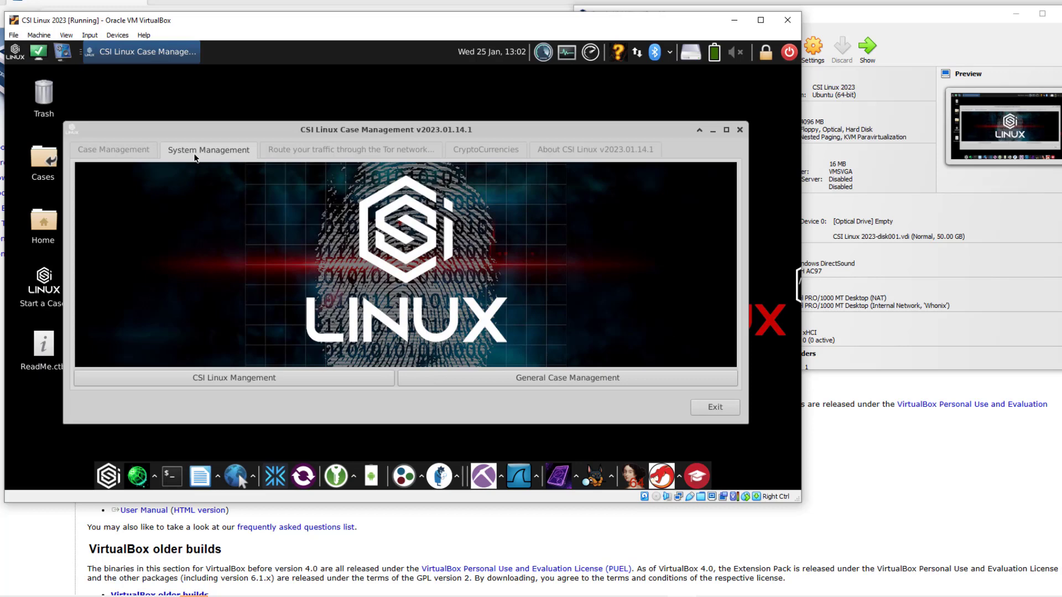
pyautogui.click(243, 378)
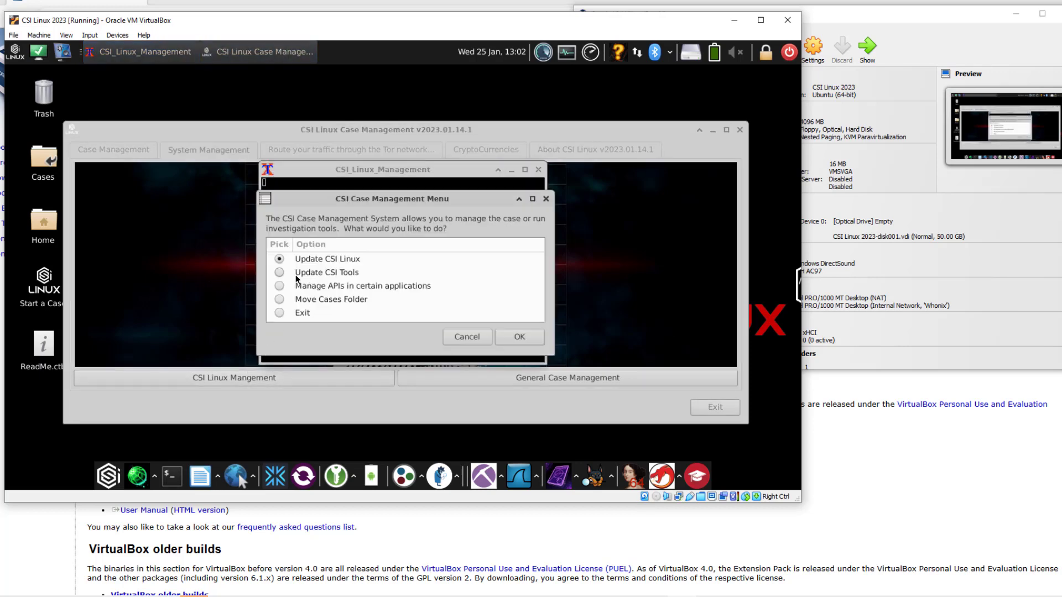
# Step: Look at the Update CSI Tools option, choose Exit to leave the management menu, and close the Case Management tool
pyautogui.click(280, 273)
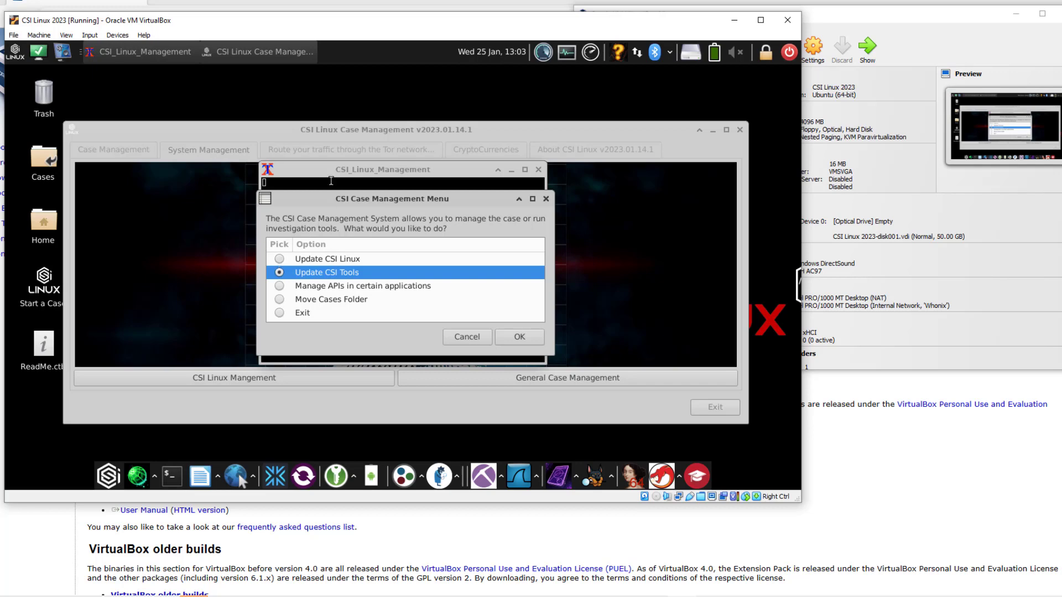
pyautogui.click(279, 312)
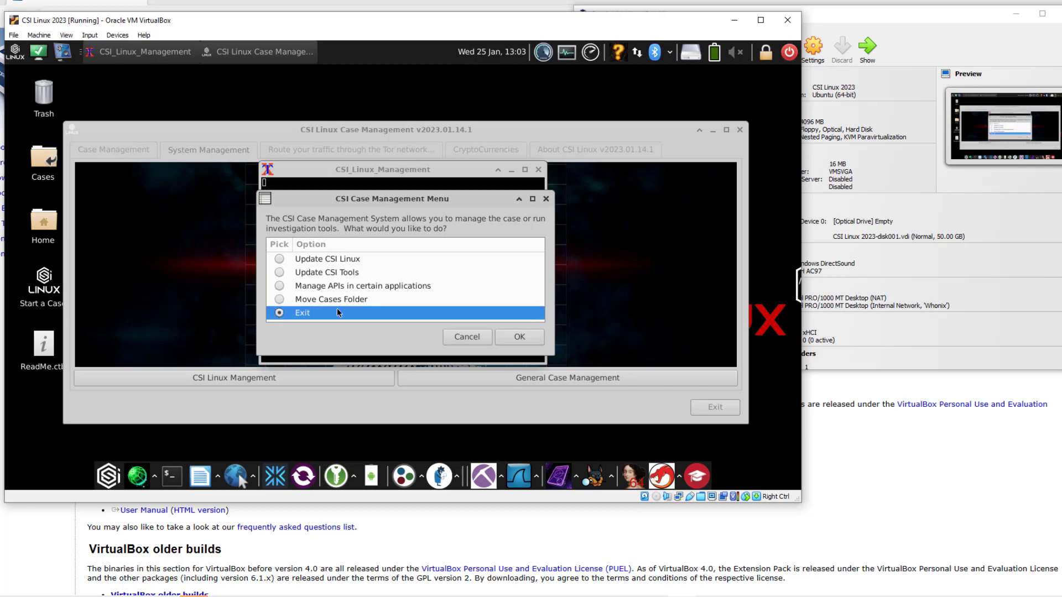
pyautogui.click(520, 338)
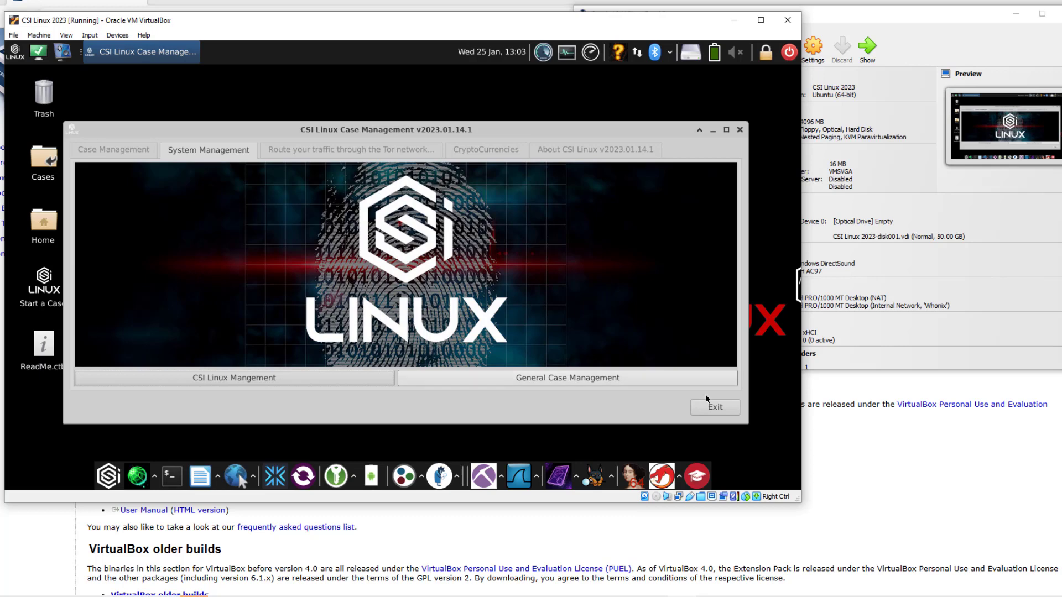
pyautogui.click(713, 408)
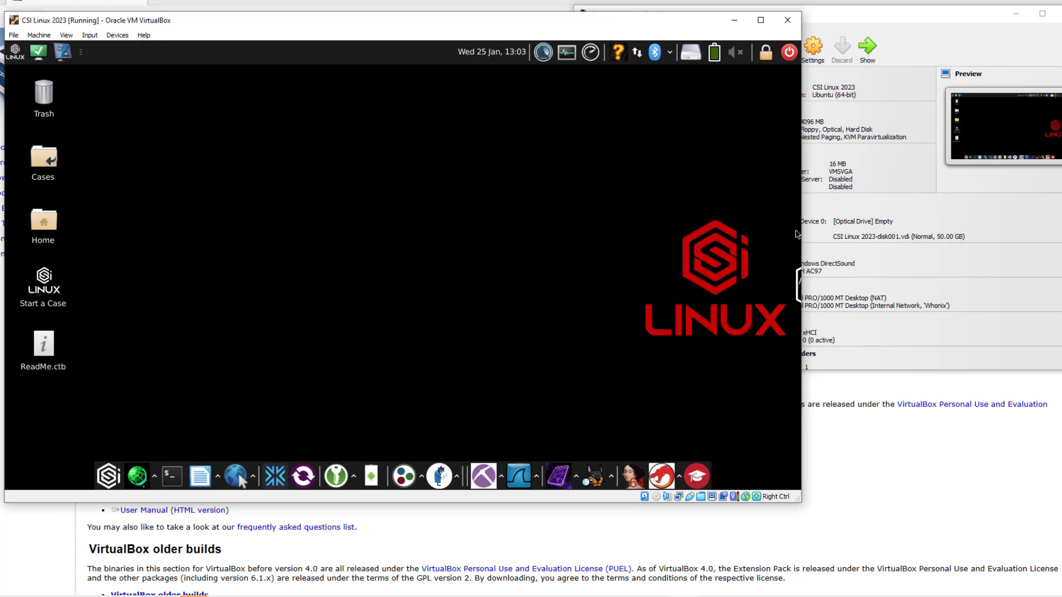
# Step: Shut down the CSI Linux virtual machine from its desktop and confirm the shutdown
pyautogui.click(788, 52)
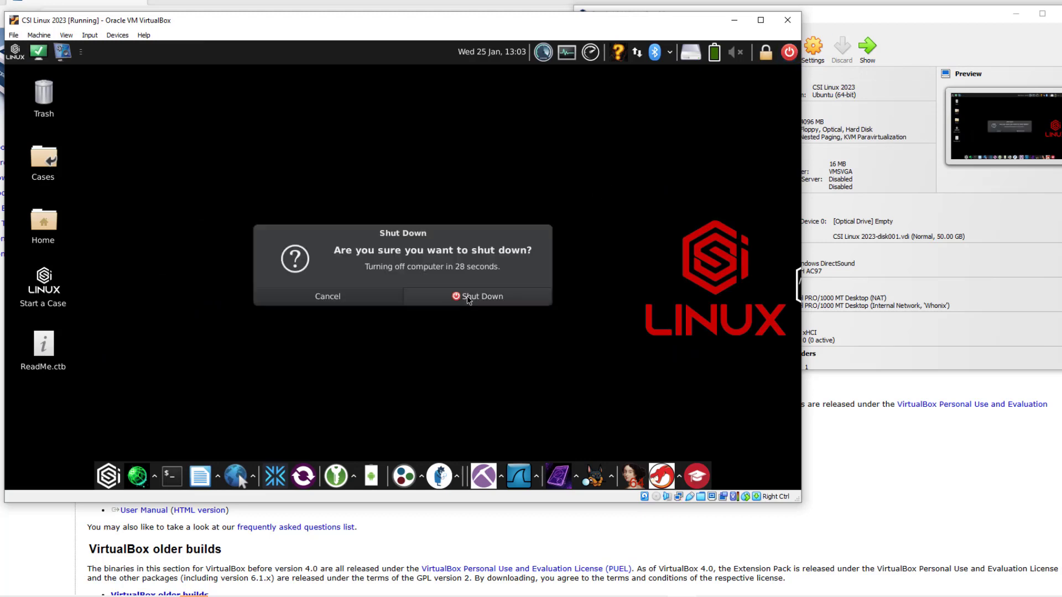
pyautogui.click(467, 299)
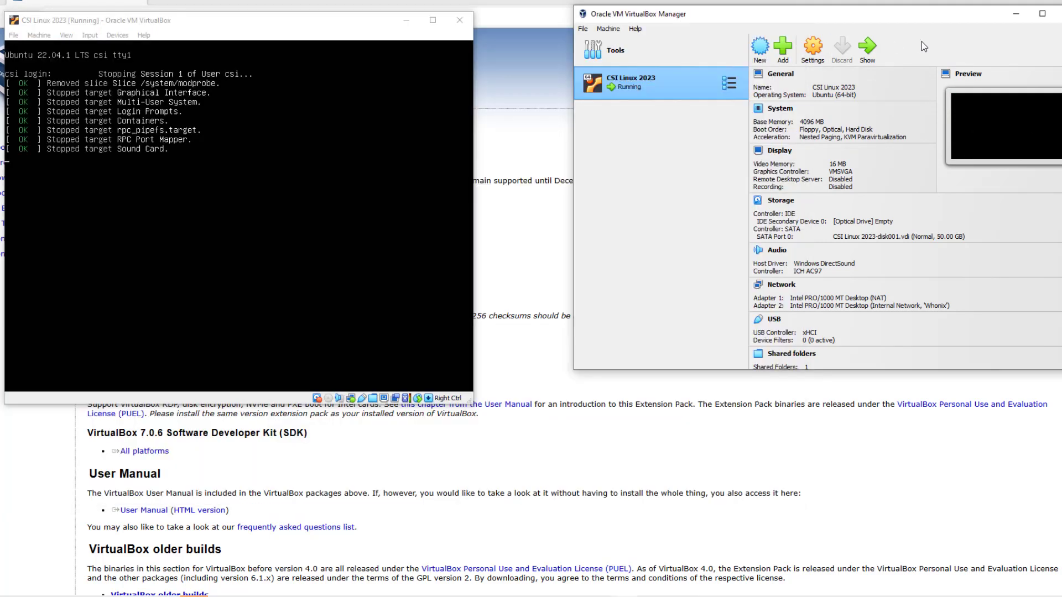